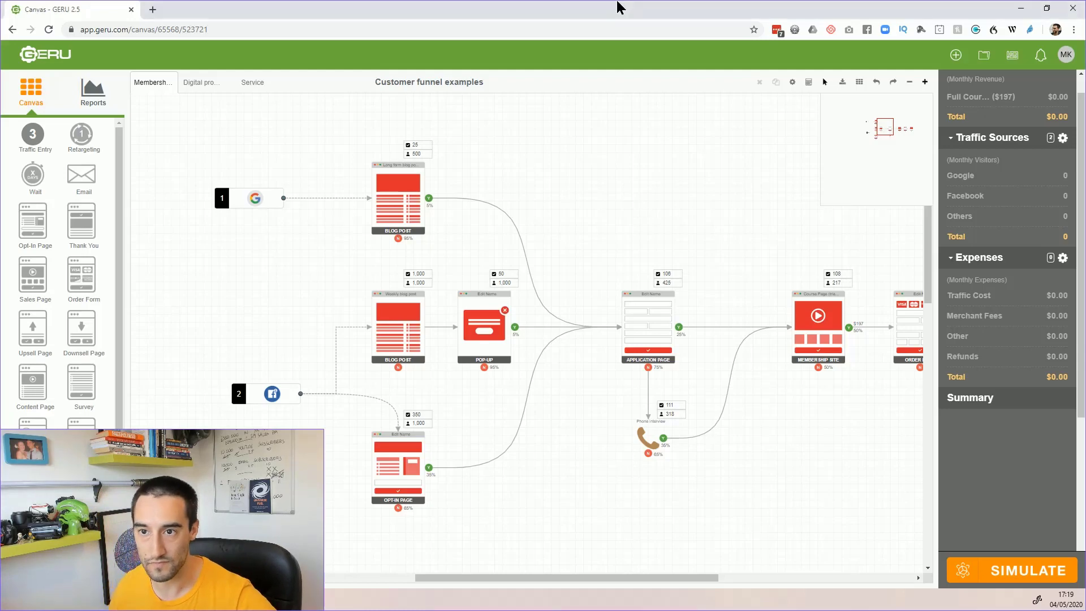
pyautogui.press('F11')
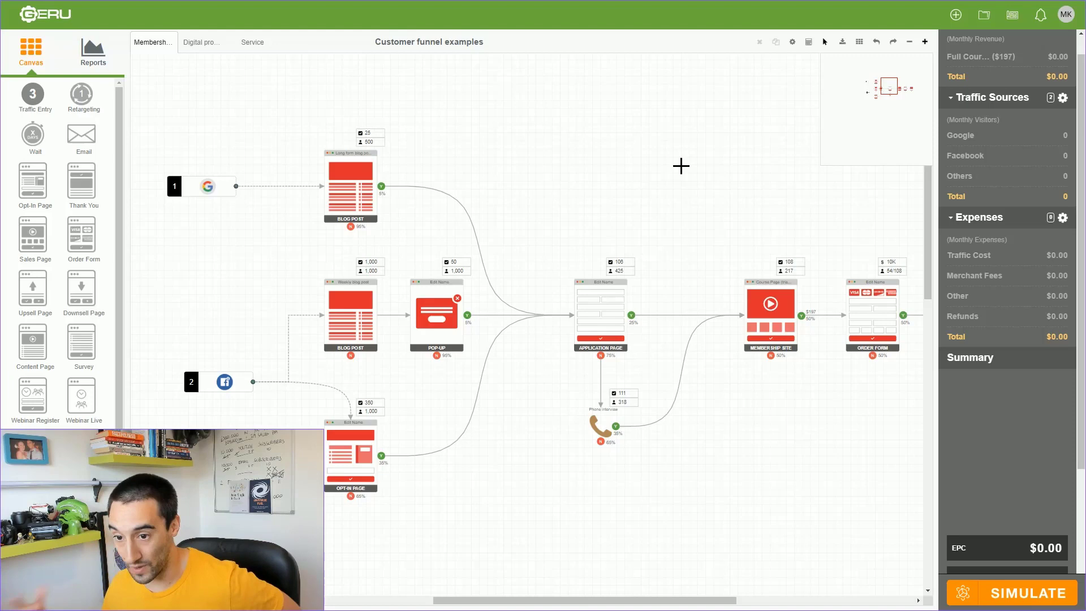
pyautogui.moveTo(755, 151); pyautogui.dragTo(604, 169)
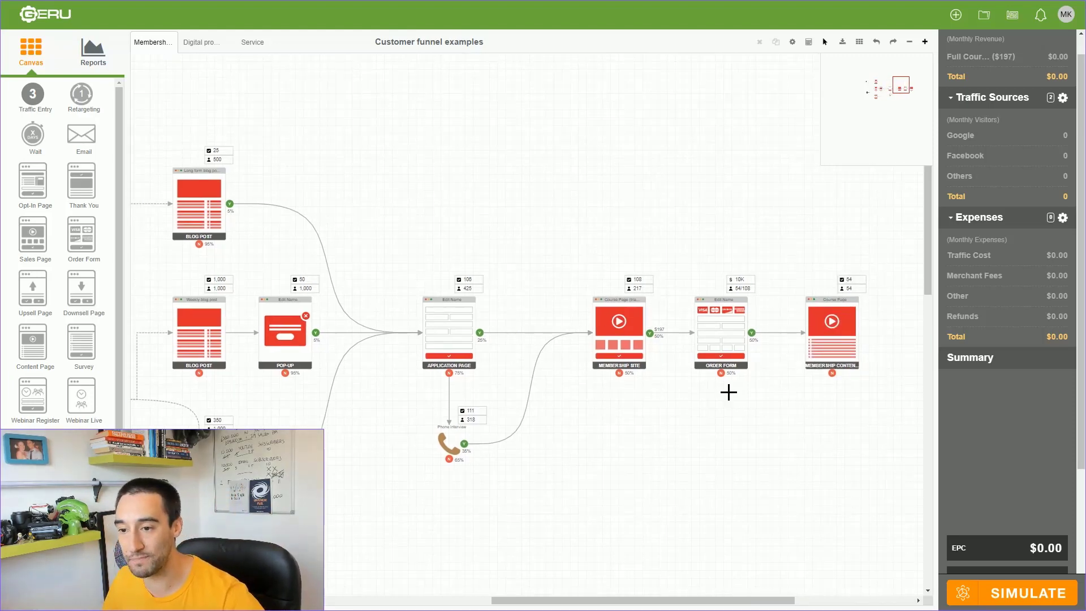
pyautogui.moveTo(752, 442); pyautogui.dragTo(813, 445)
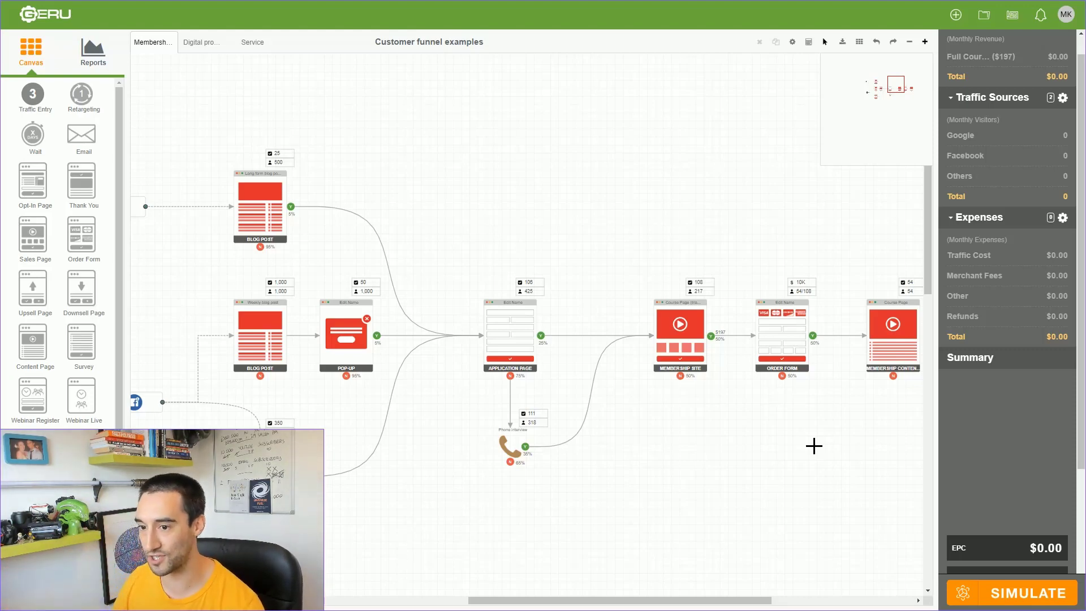
pyautogui.moveTo(813, 445); pyautogui.dragTo(599, 446)
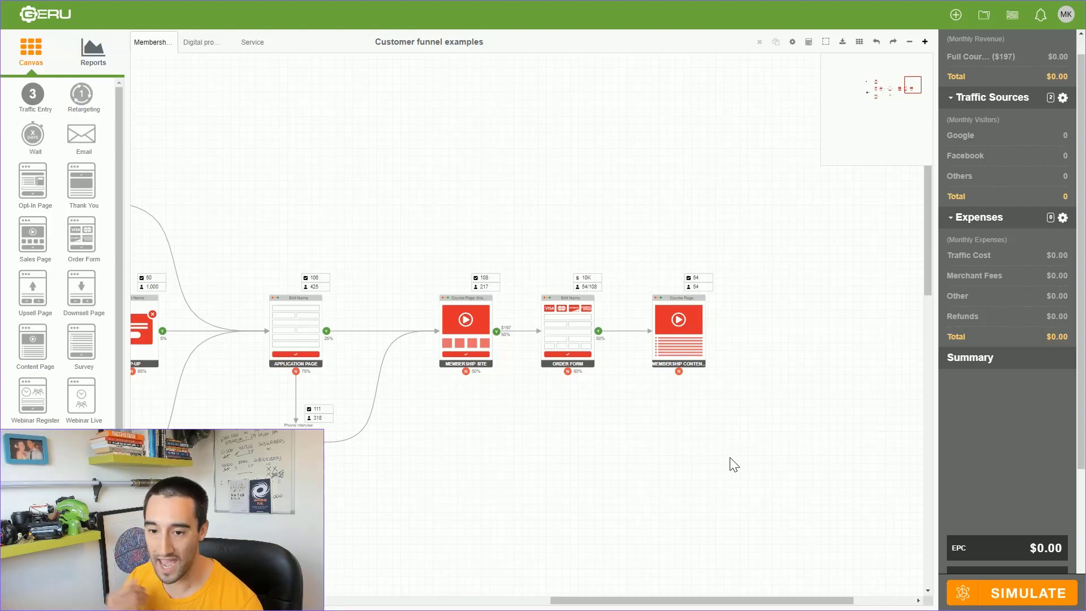
pyautogui.moveTo(734, 465); pyautogui.dragTo(595, 513)
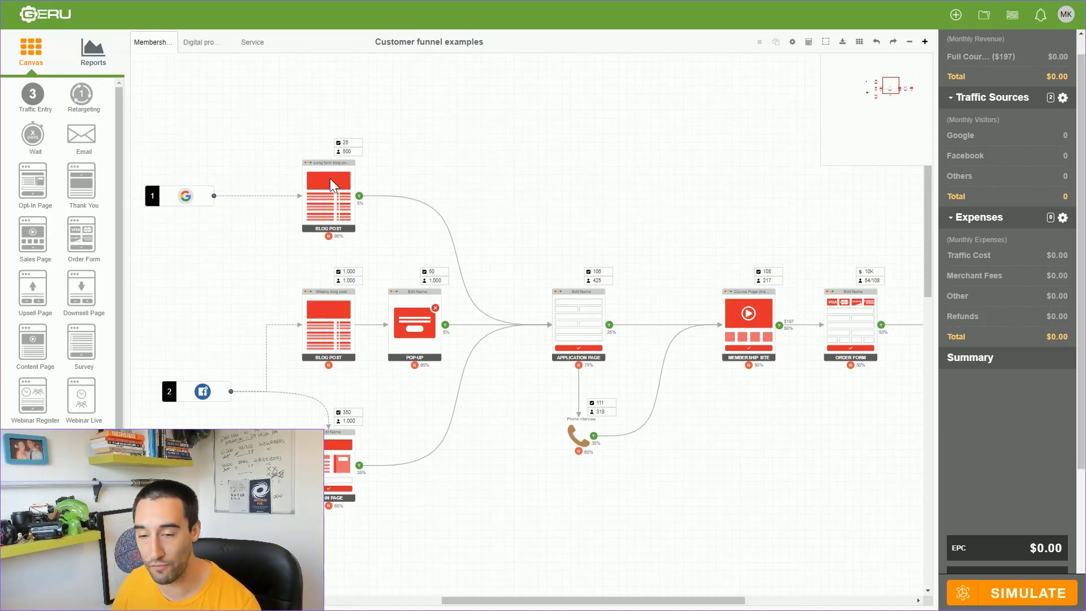
pyautogui.moveTo(330, 178); pyautogui.dragTo(435, 184)
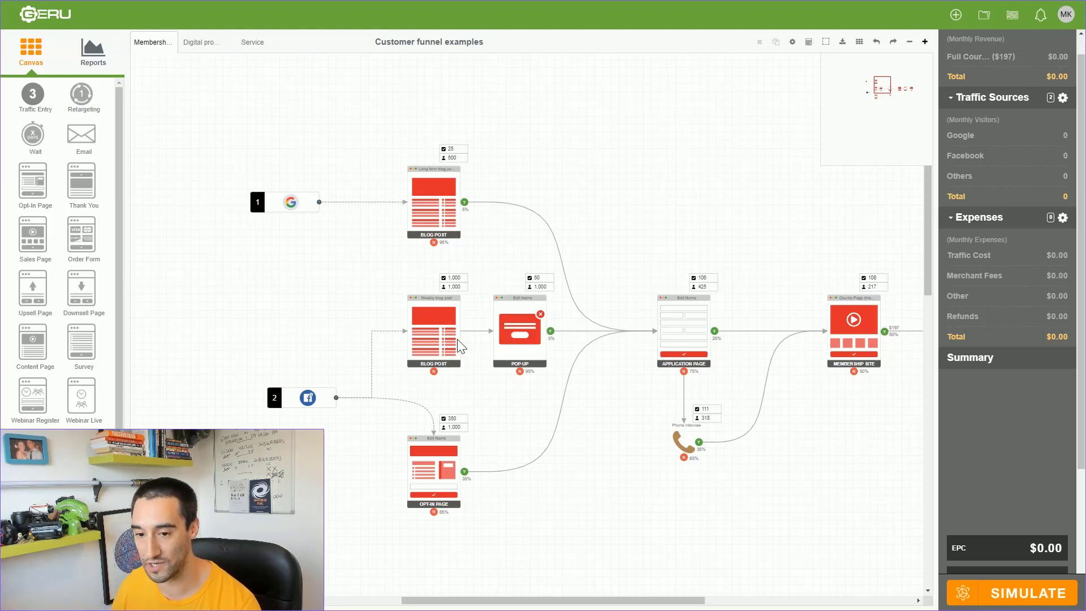
# Change the Weekly blog post page's theme colour from the default to orange and save it
pyautogui.click(429, 345)
pyautogui.doubleClick(430, 345)
pyautogui.click(517, 268)
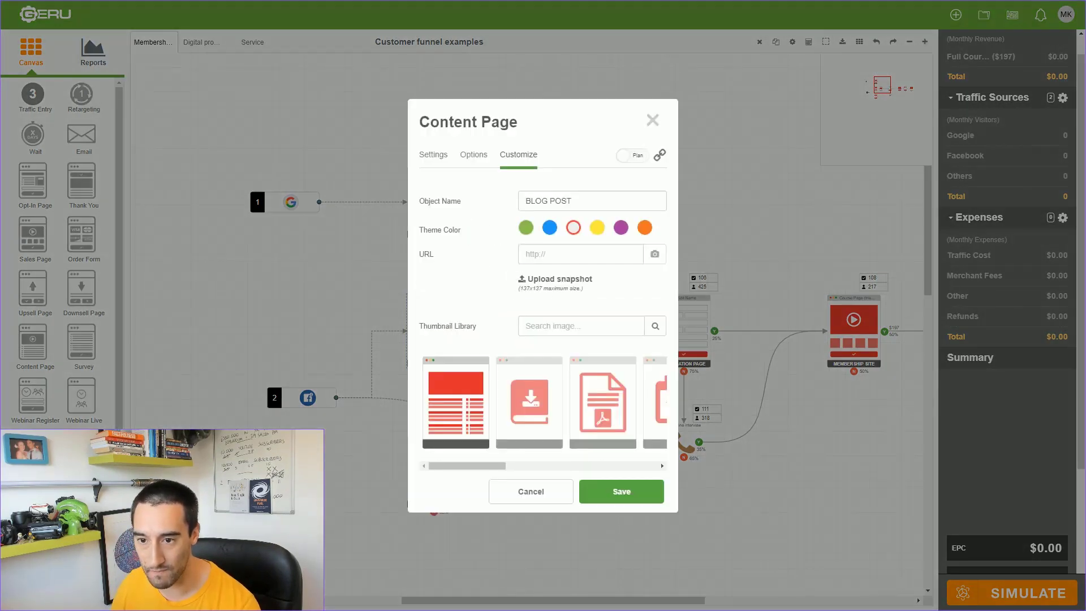
pyautogui.click(620, 228)
pyautogui.click(645, 227)
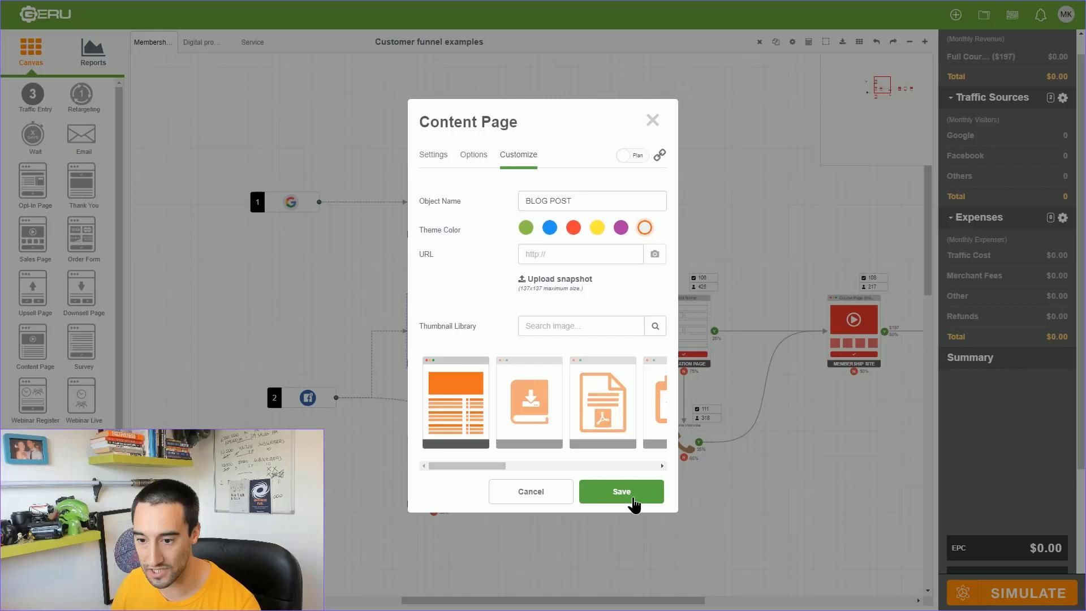
pyautogui.click(621, 490)
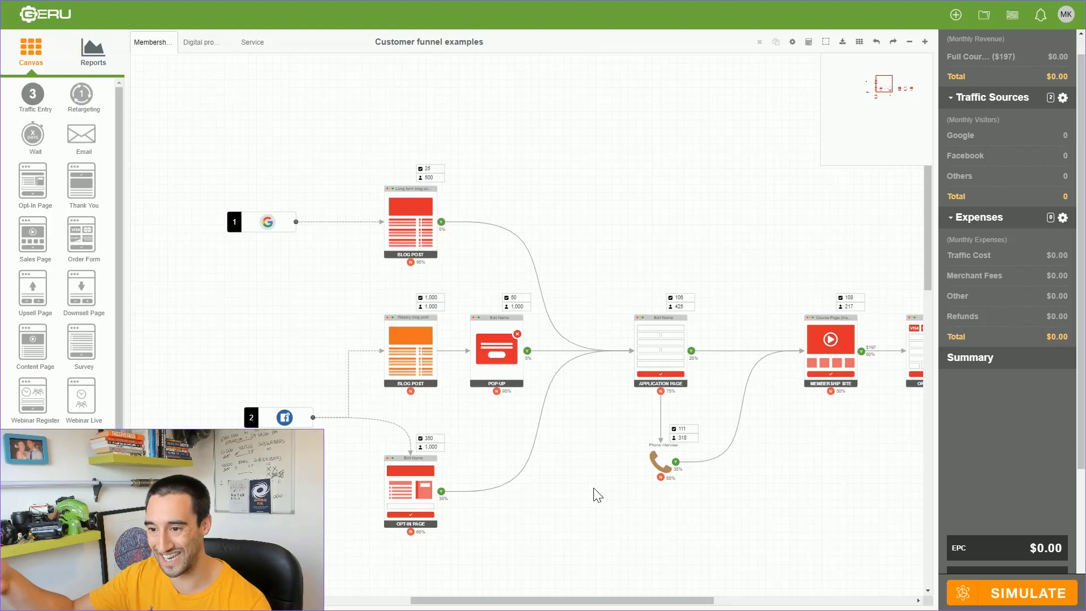
pyautogui.moveTo(280, 417); pyautogui.dragTo(276, 414)
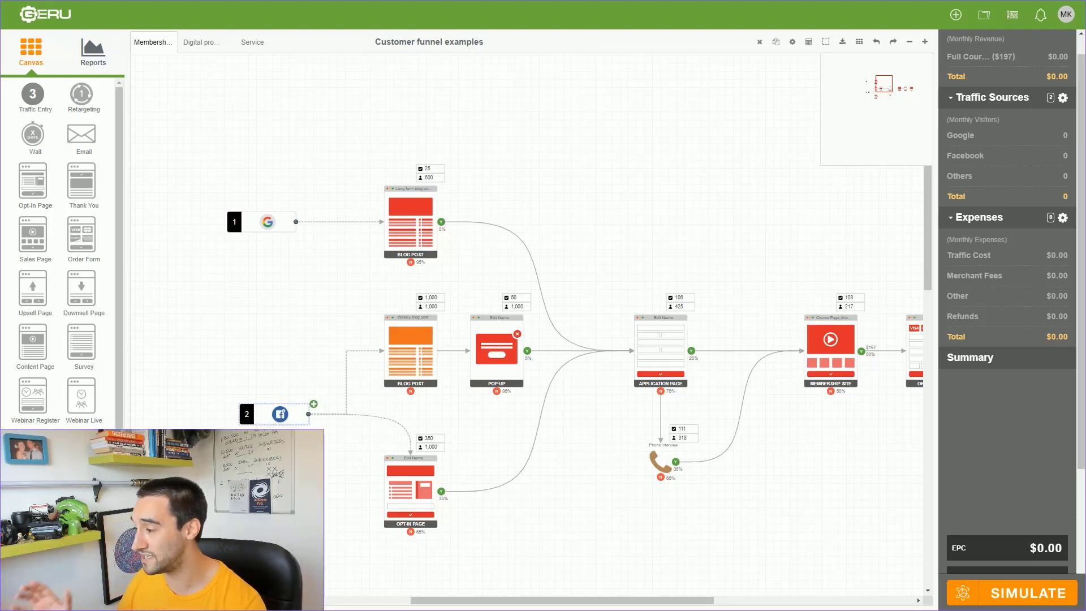
pyautogui.moveTo(248, 501); pyautogui.dragTo(303, 407)
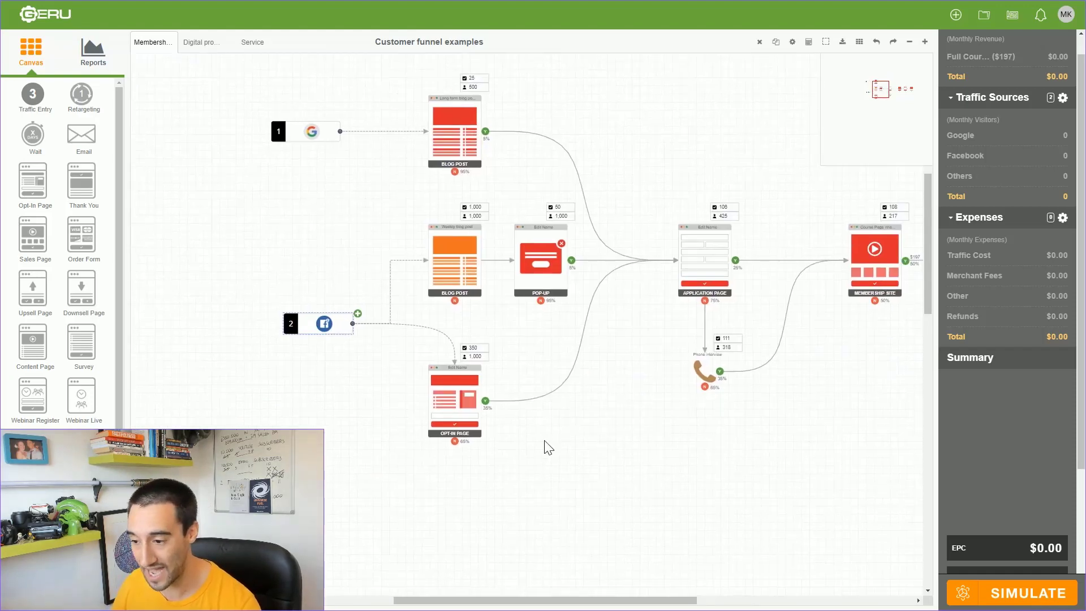
pyautogui.moveTo(709, 409); pyautogui.dragTo(650, 450)
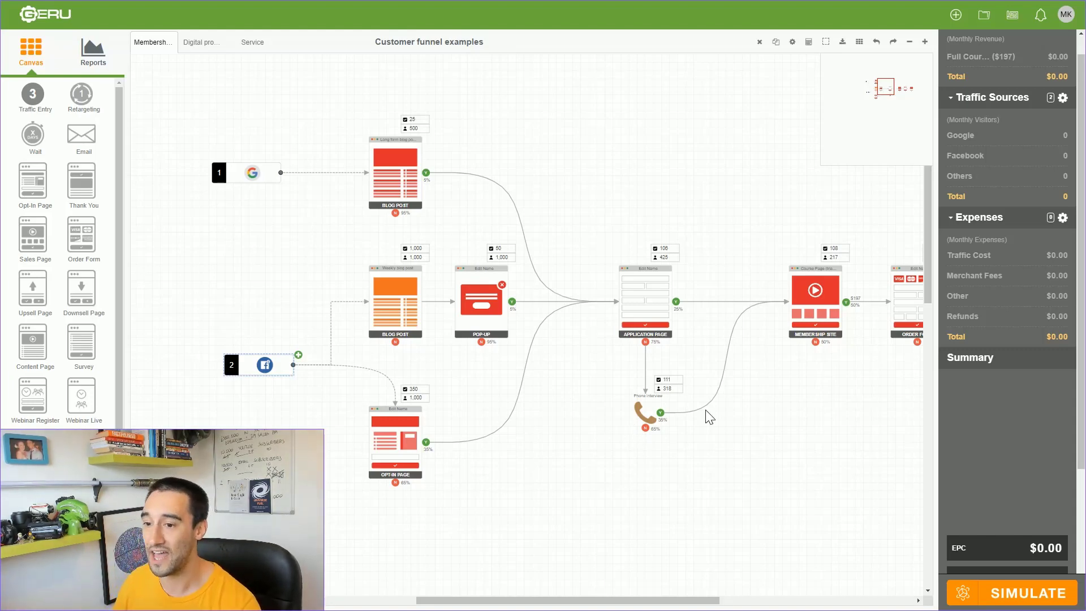
pyautogui.moveTo(709, 417); pyautogui.dragTo(520, 427)
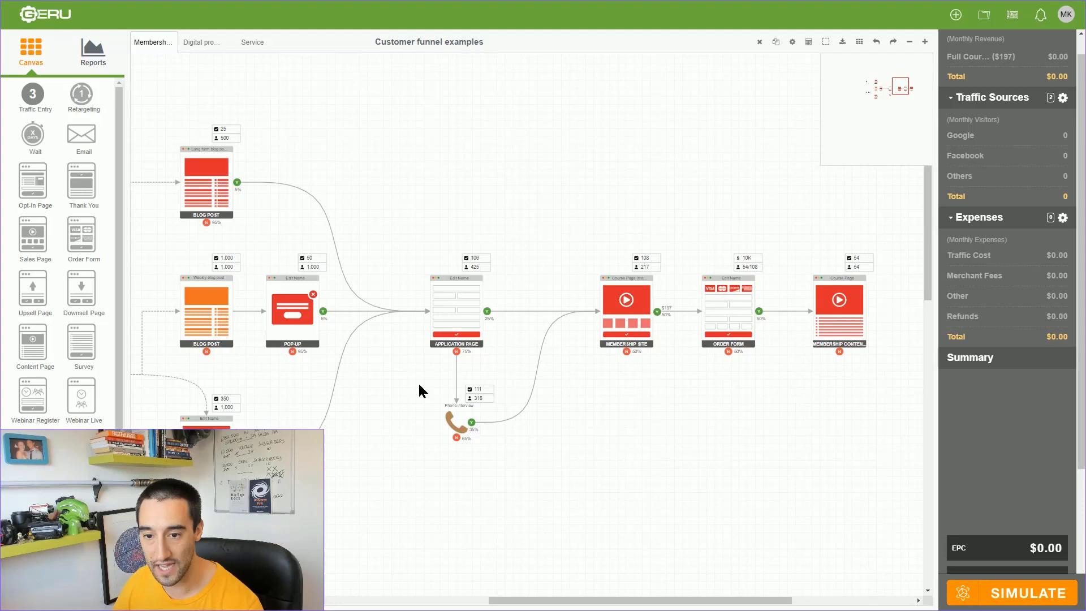
pyautogui.moveTo(456, 305)
pyautogui.mouseDown()
pyautogui.moveTo(521, 416)
pyautogui.moveTo(484, 290)
pyautogui.moveTo(485, 316)
pyautogui.moveTo(461, 309)
pyautogui.mouseUp()
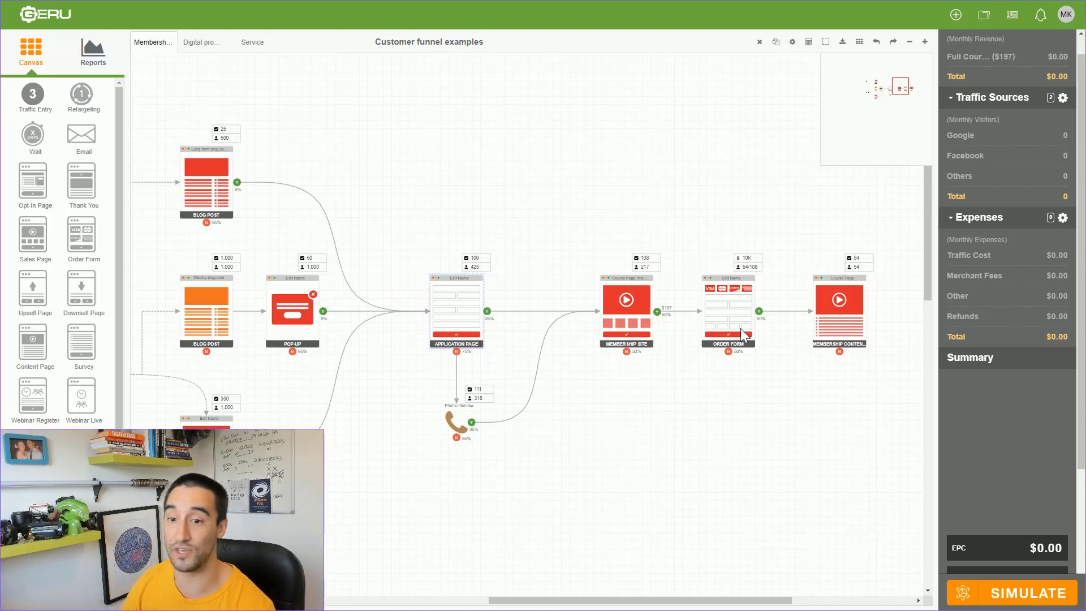
pyautogui.hscroll(-3, 504, 447)
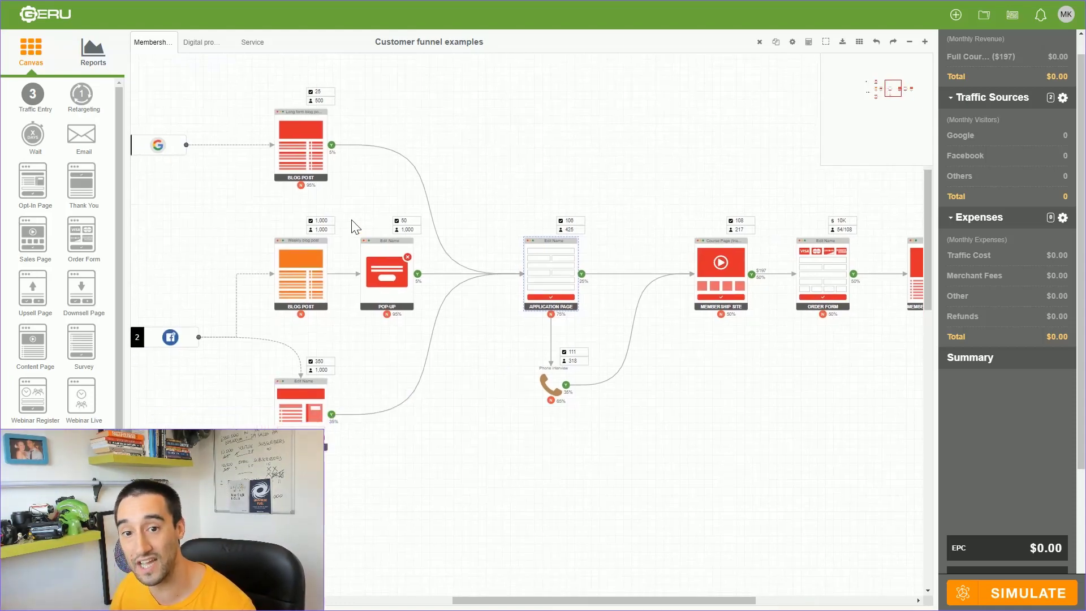
pyautogui.doubleClick(287, 259)
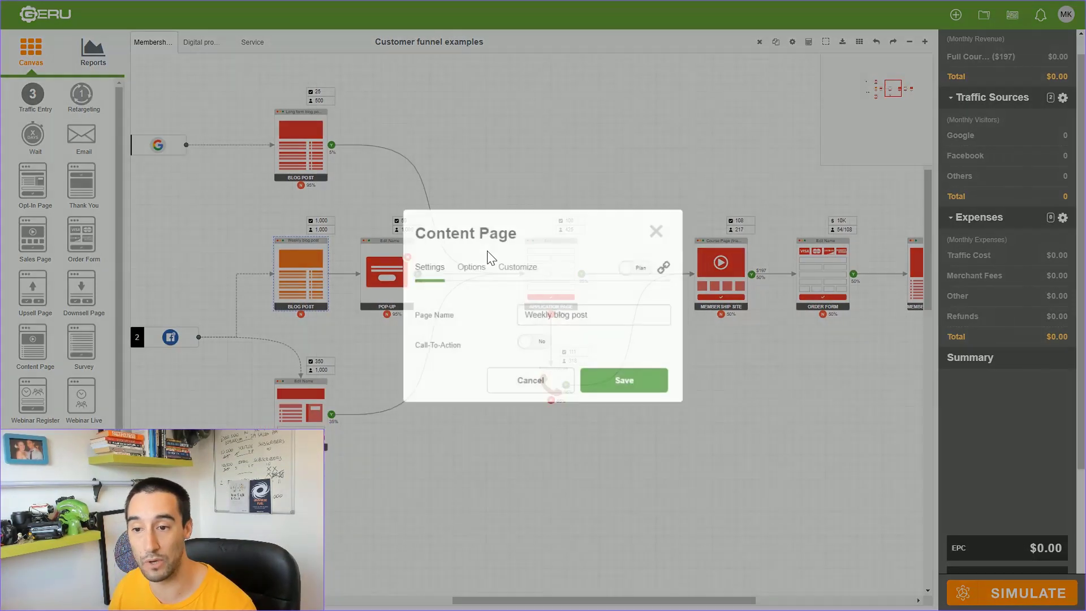
pyautogui.click(652, 234)
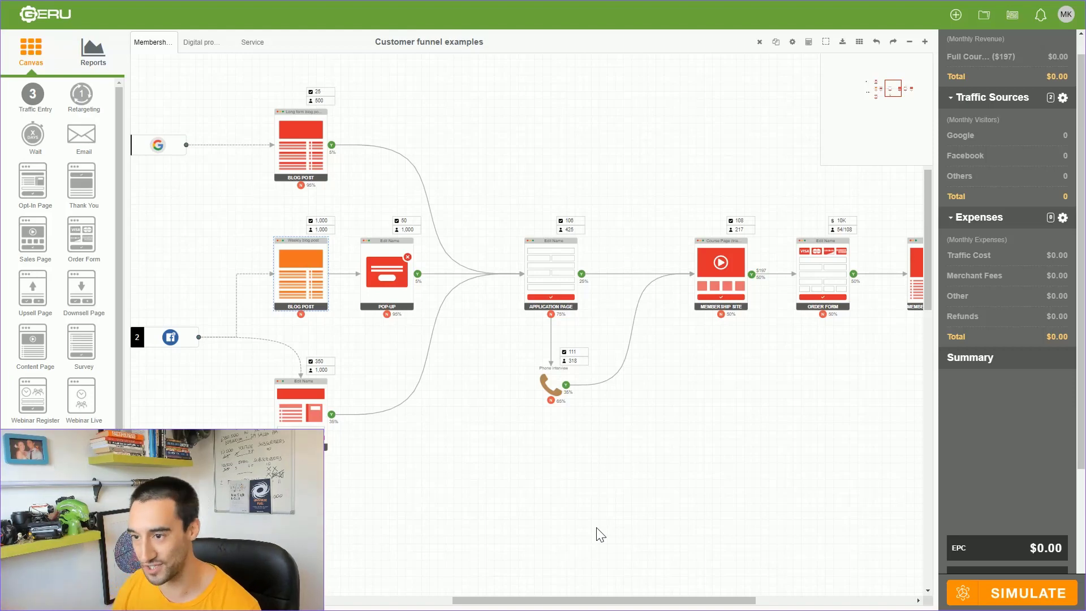
pyautogui.moveTo(688, 485); pyautogui.dragTo(654, 502)
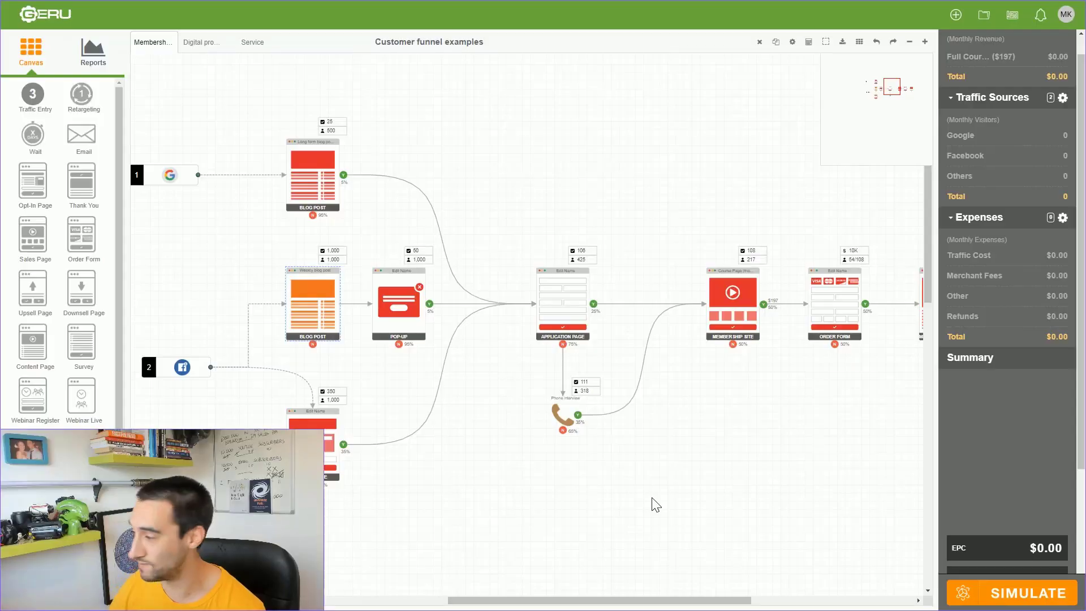
pyautogui.moveTo(544, 470); pyautogui.dragTo(620, 371)
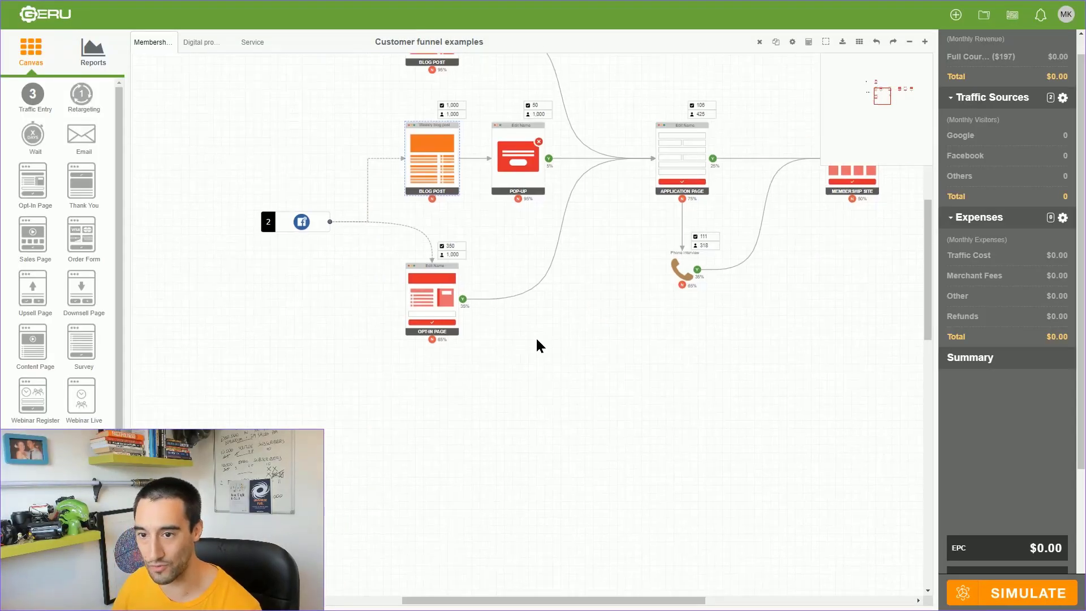
pyautogui.scroll(3, 567, 452)
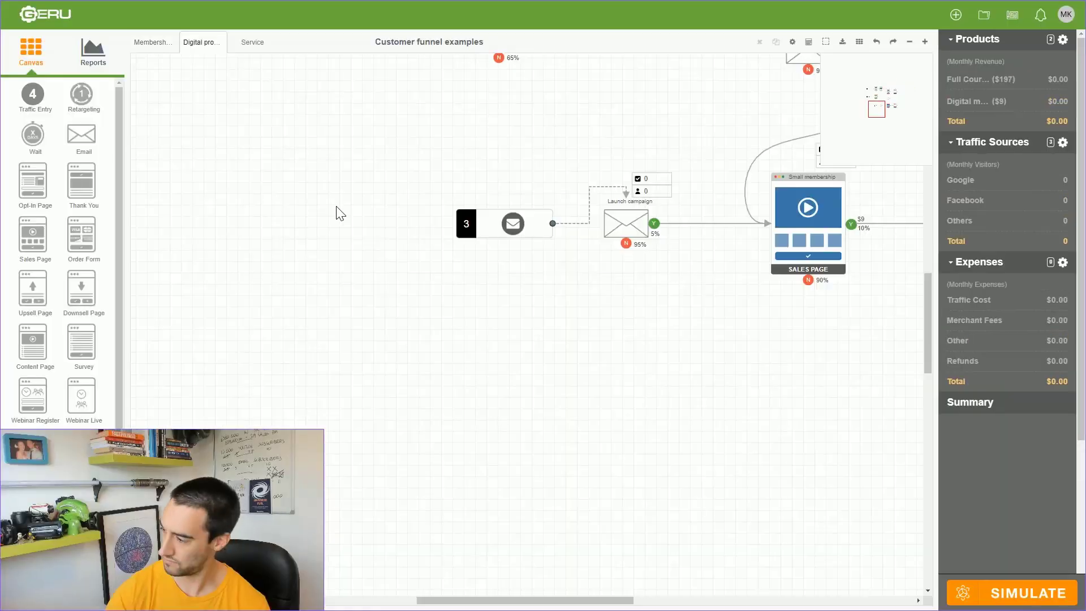
# Pan and zoom out twice to show the digital product funnel's opt-in, confirmation and order-form steps
pyautogui.moveTo(696, 375); pyautogui.dragTo(594, 550)
pyautogui.scroll(4, 642, 560)
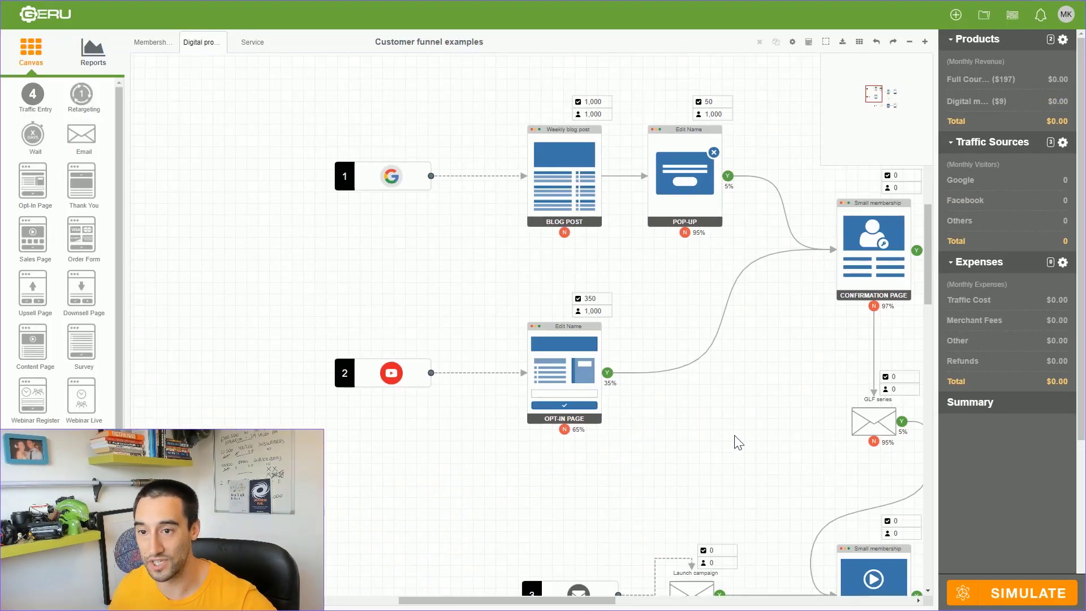
pyautogui.click(909, 42)
pyautogui.click(909, 42)
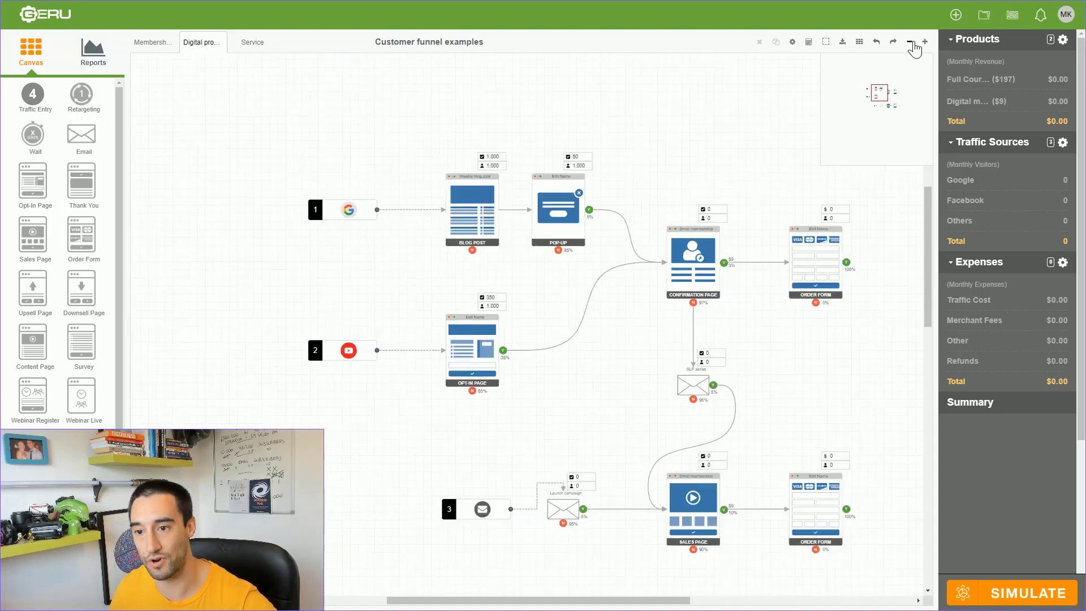
pyautogui.moveTo(798, 406); pyautogui.dragTo(774, 387)
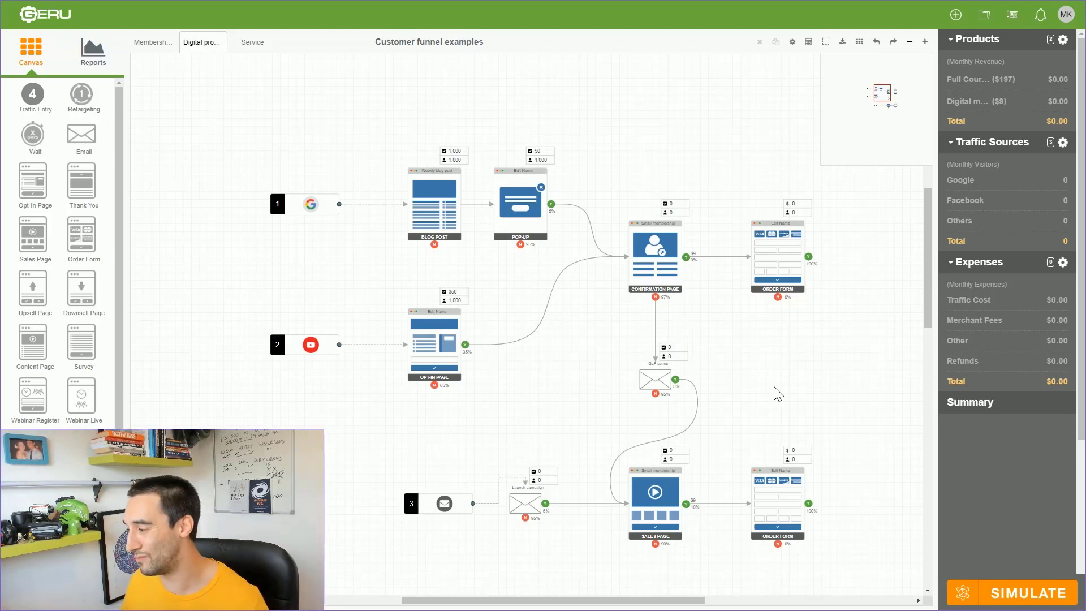
pyautogui.scroll(-1, 598, 387)
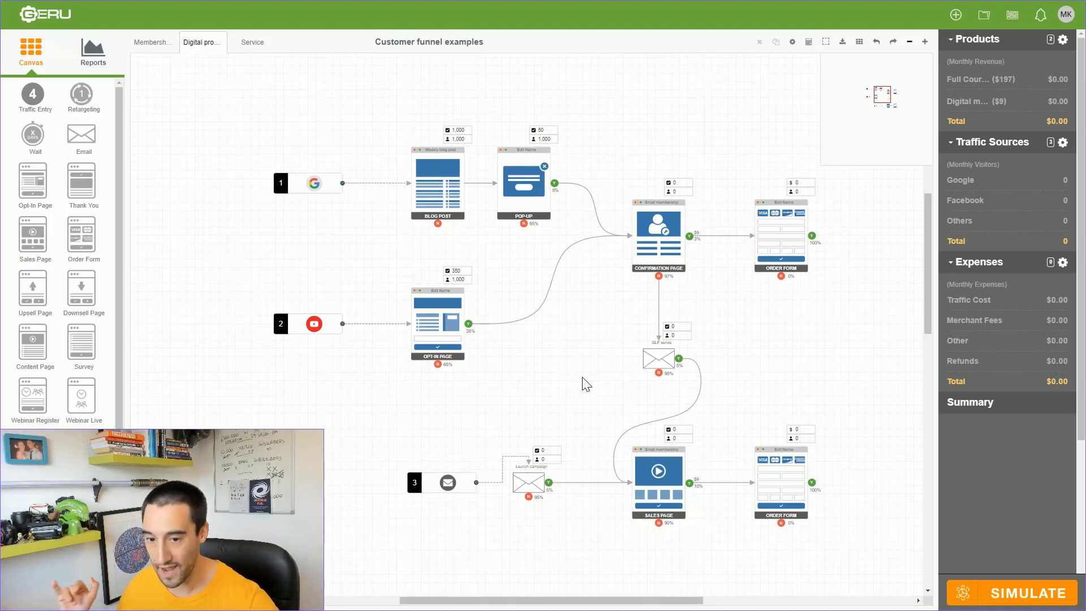
# Give the digital product funnel's Blog Post page an orange theme colour and save it
pyautogui.doubleClick(418, 170)
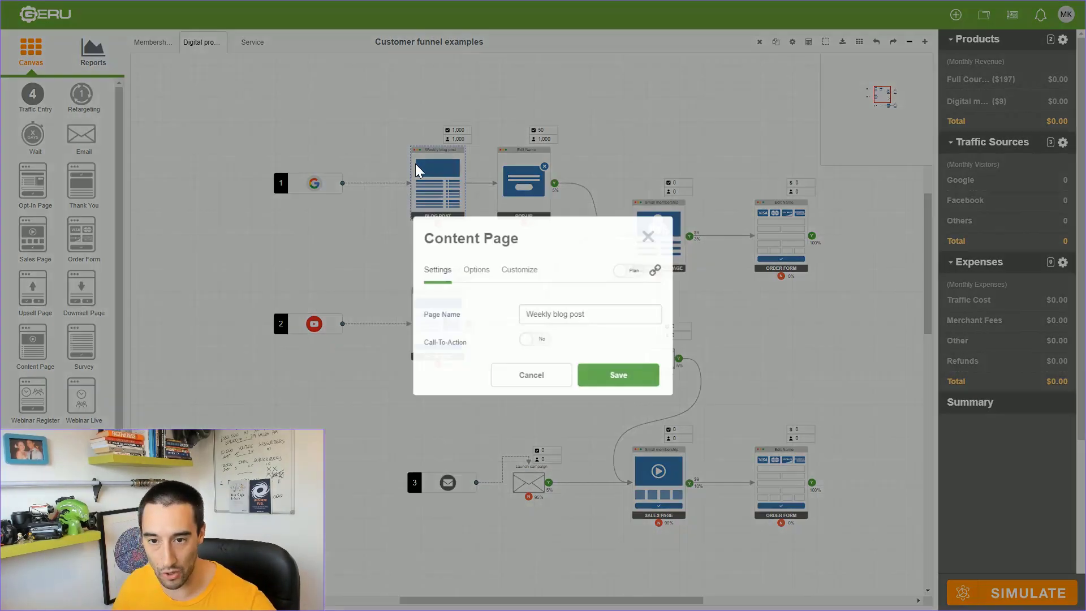
pyautogui.click(535, 271)
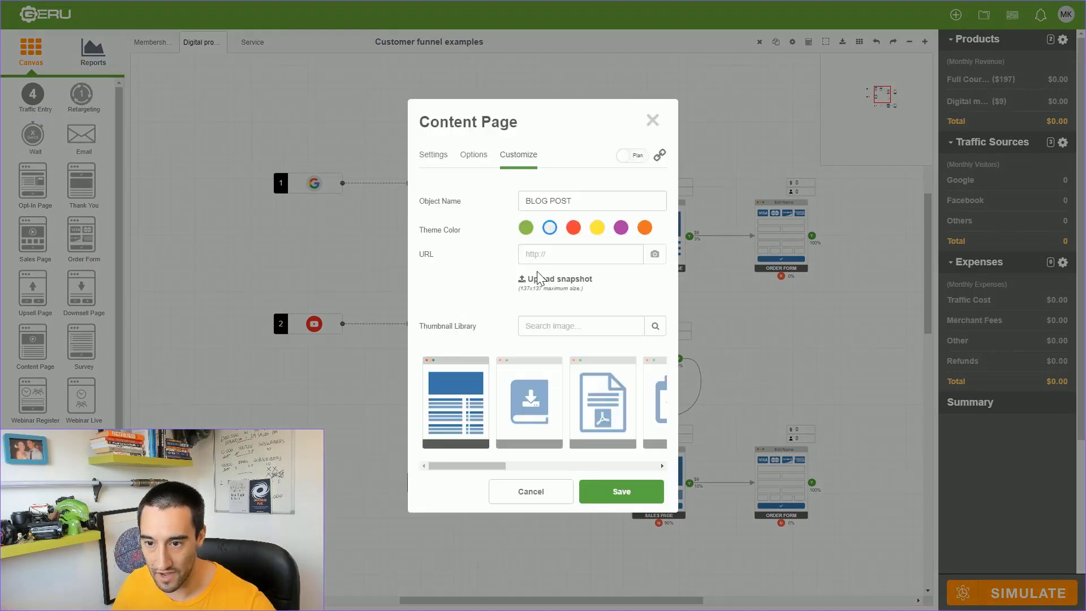
pyautogui.click(645, 227)
pyautogui.click(637, 491)
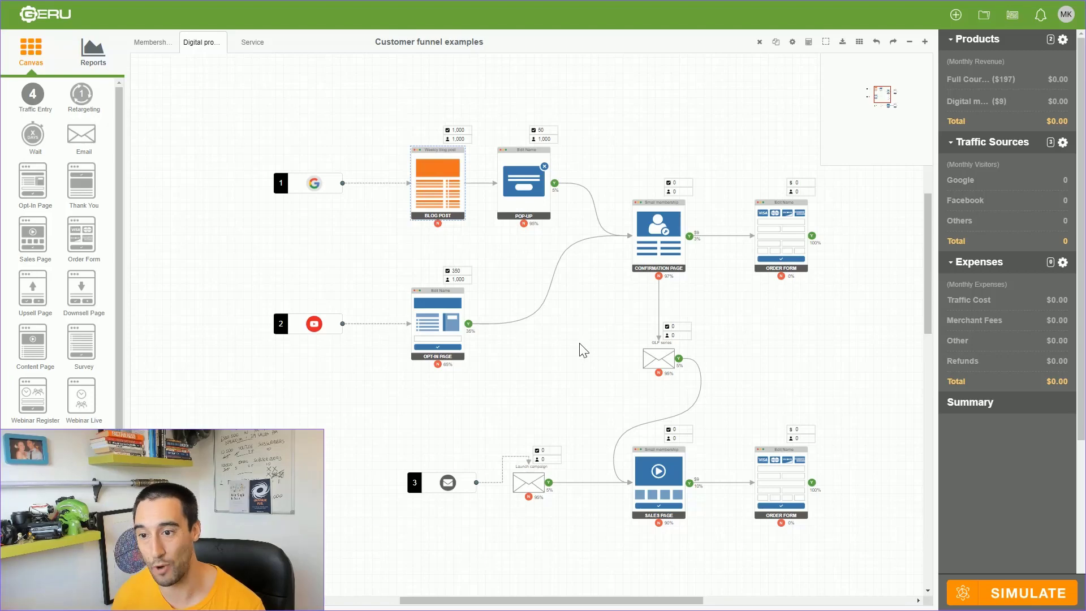
pyautogui.hscroll(1, 583, 351)
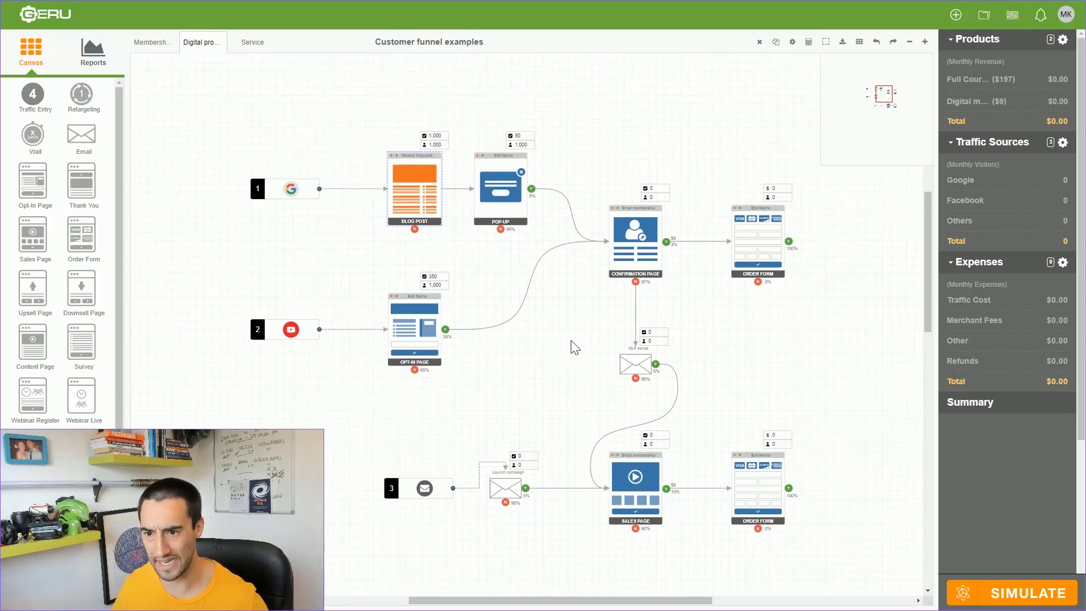
pyautogui.hscroll(1, 640, 233)
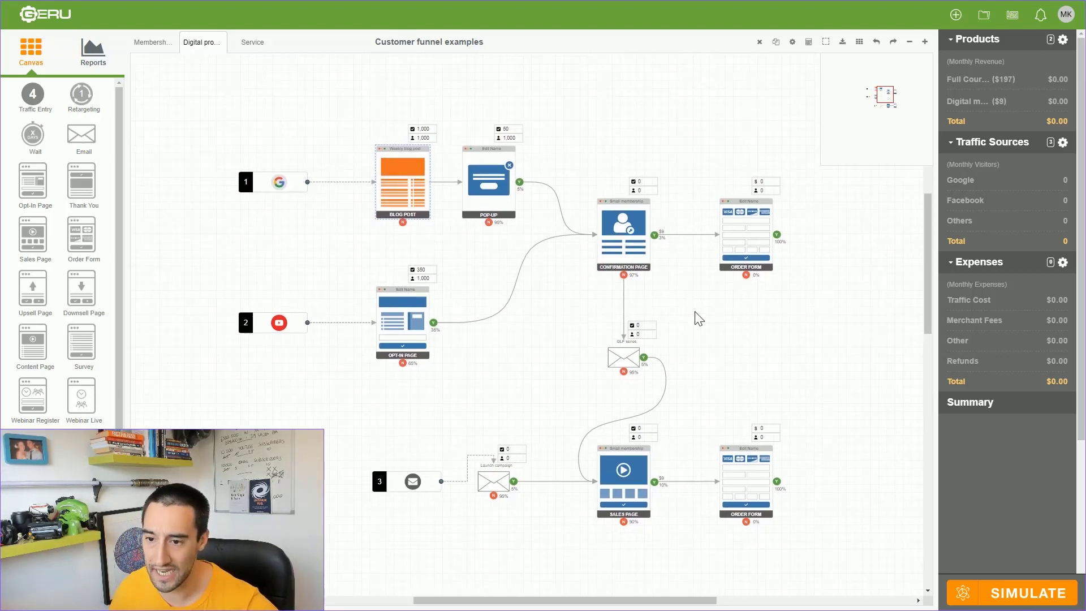
pyautogui.hscroll(2, 639, 289)
pyautogui.scroll(1, 639, 288)
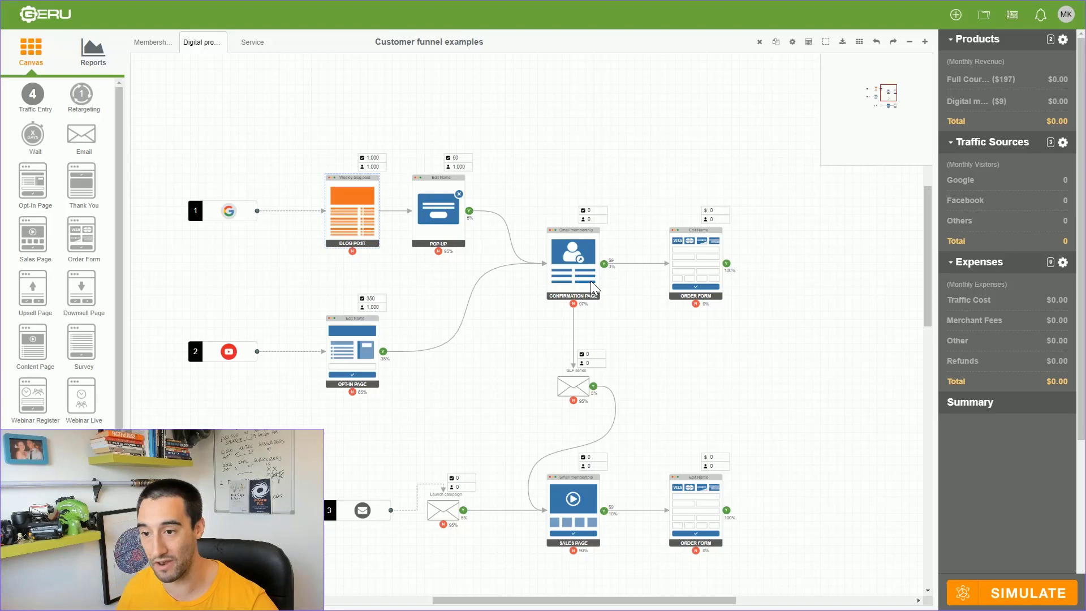
pyautogui.scroll(-1, 743, 342)
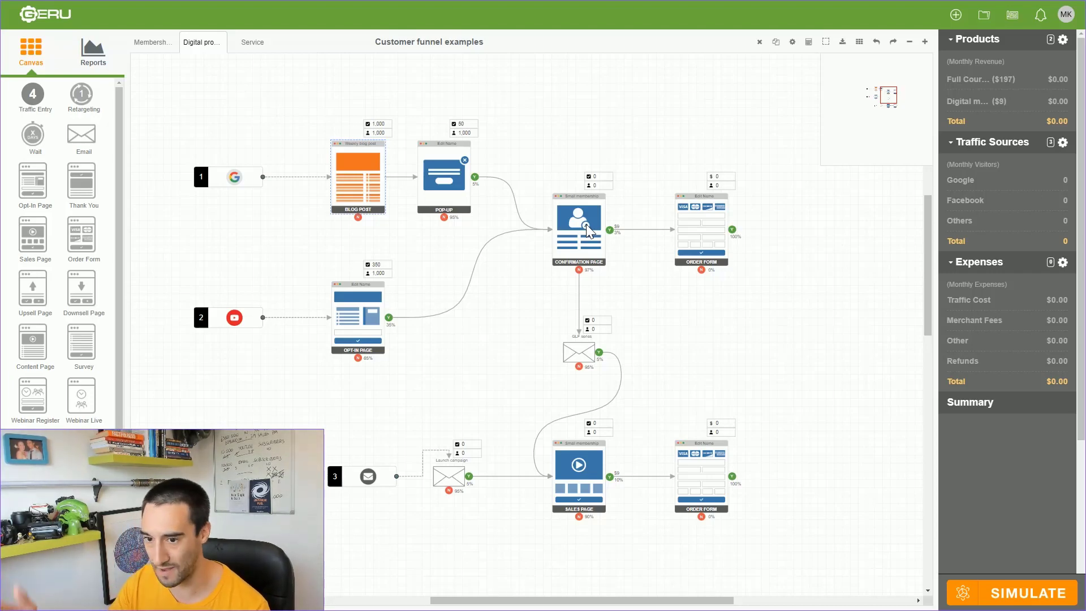
# Pan across the remaining steps of the digital product funnel to review them
pyautogui.moveTo(703, 324); pyautogui.dragTo(756, 317)
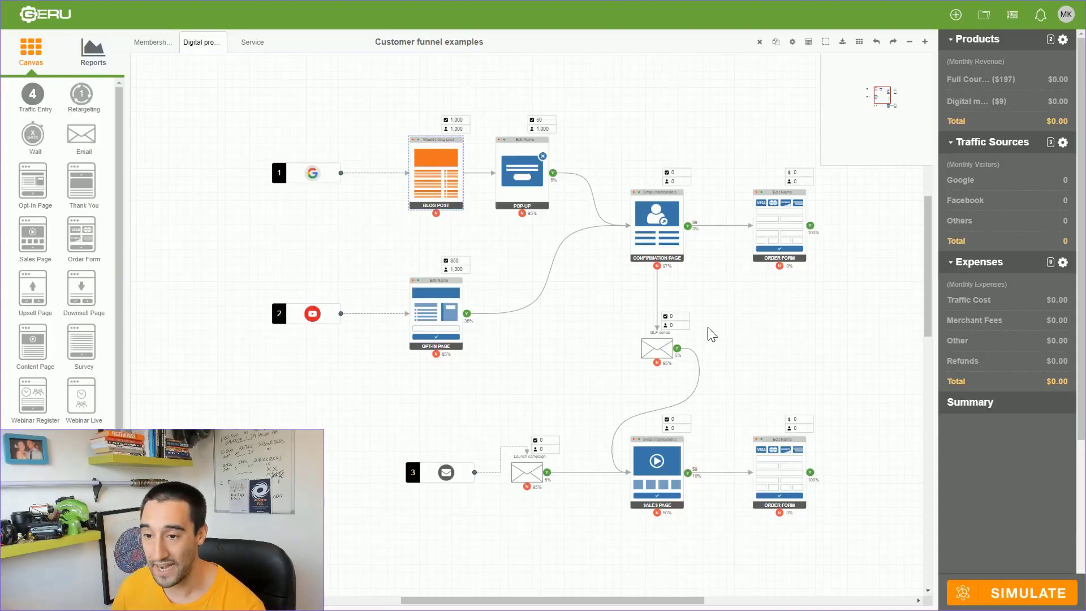
pyautogui.hscroll(2, 707, 332)
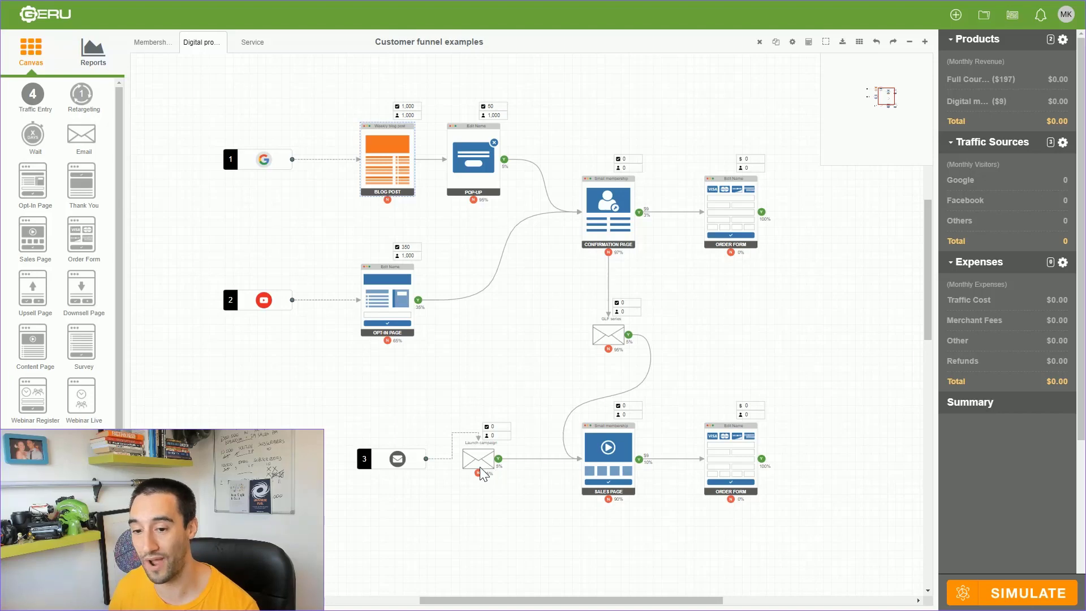
pyautogui.moveTo(837, 292); pyautogui.dragTo(671, 317)
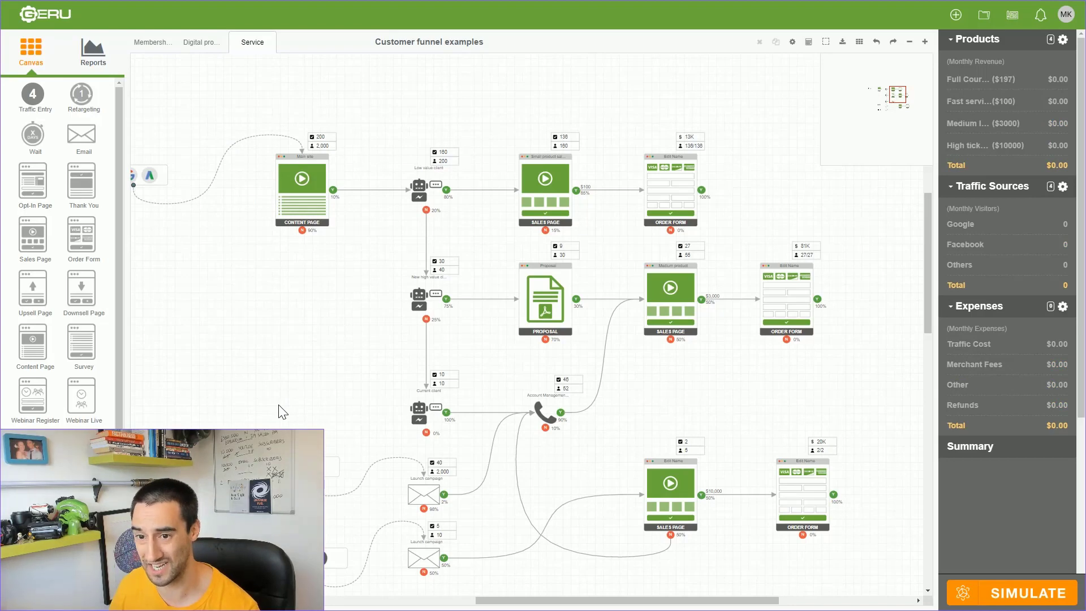
pyautogui.hscroll(5, 373, 365)
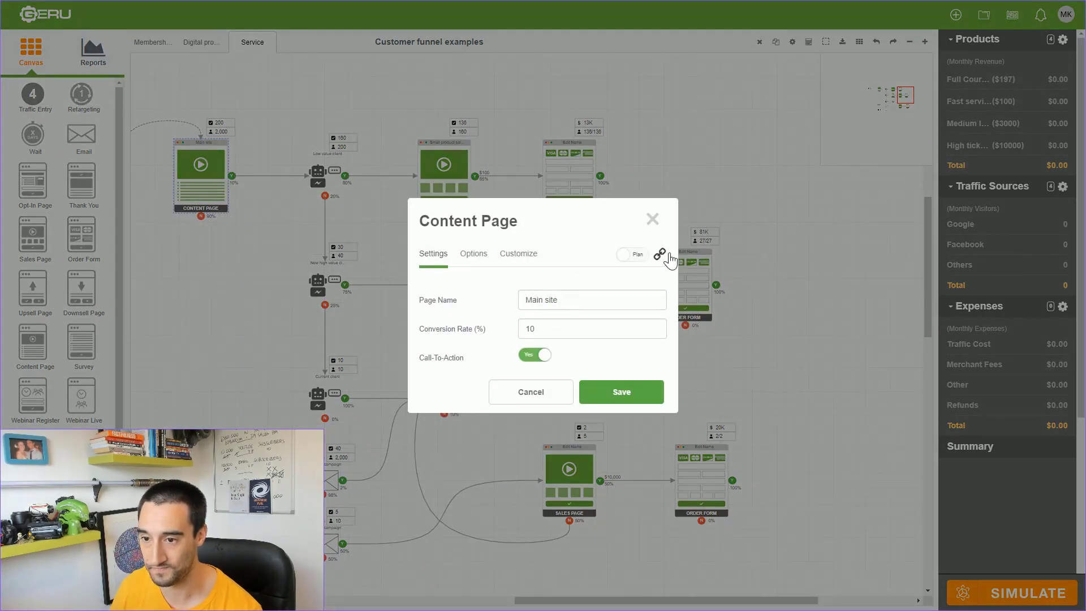
pyautogui.click(654, 224)
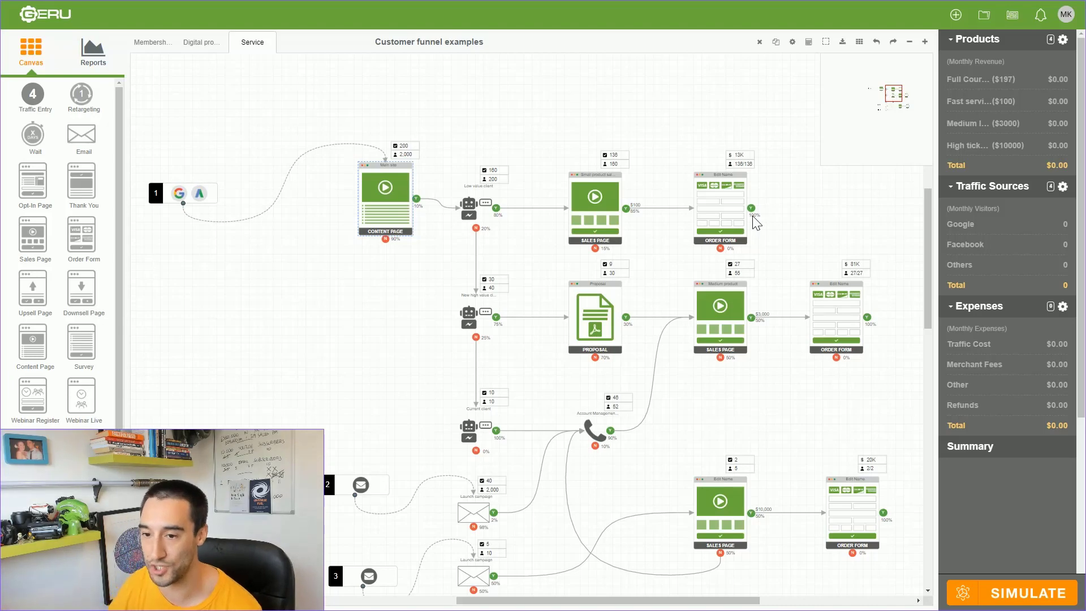
pyautogui.moveTo(485, 360); pyautogui.dragTo(442, 355)
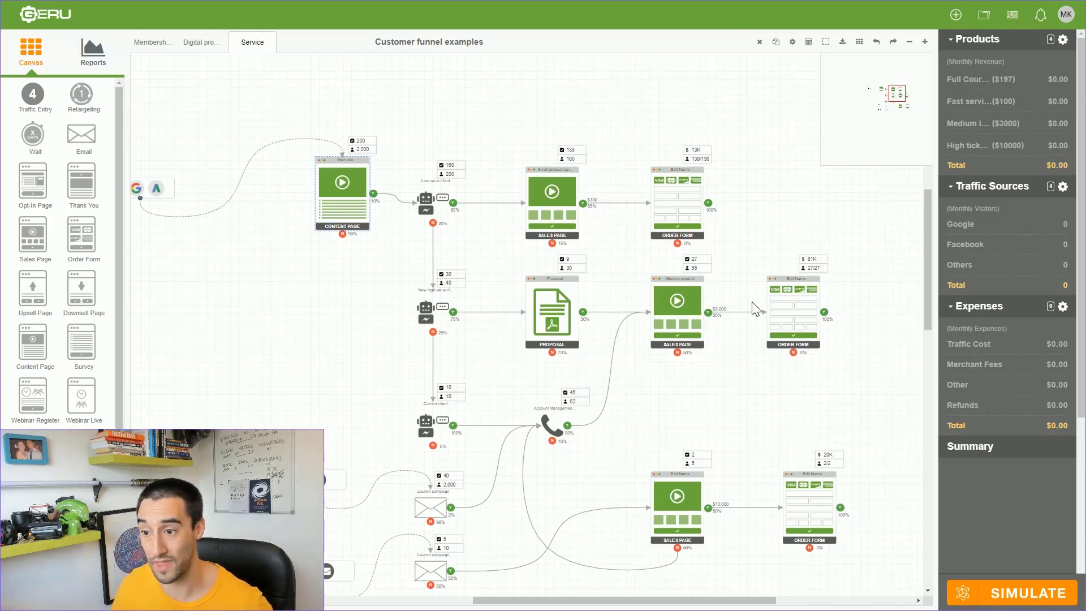
pyautogui.hotkey('ctrl', 'z')
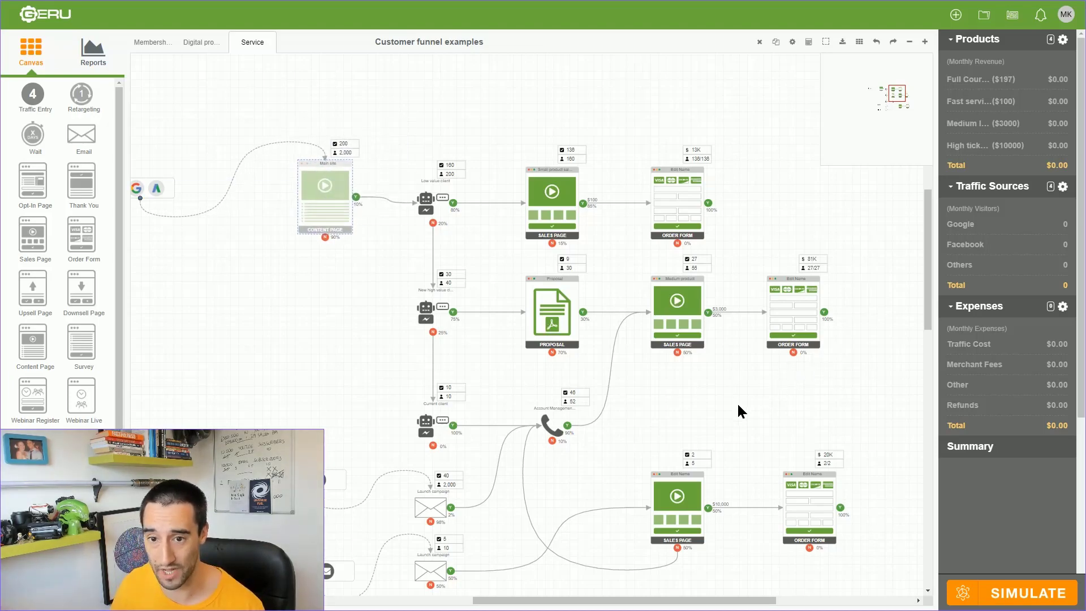
pyautogui.press('Return')
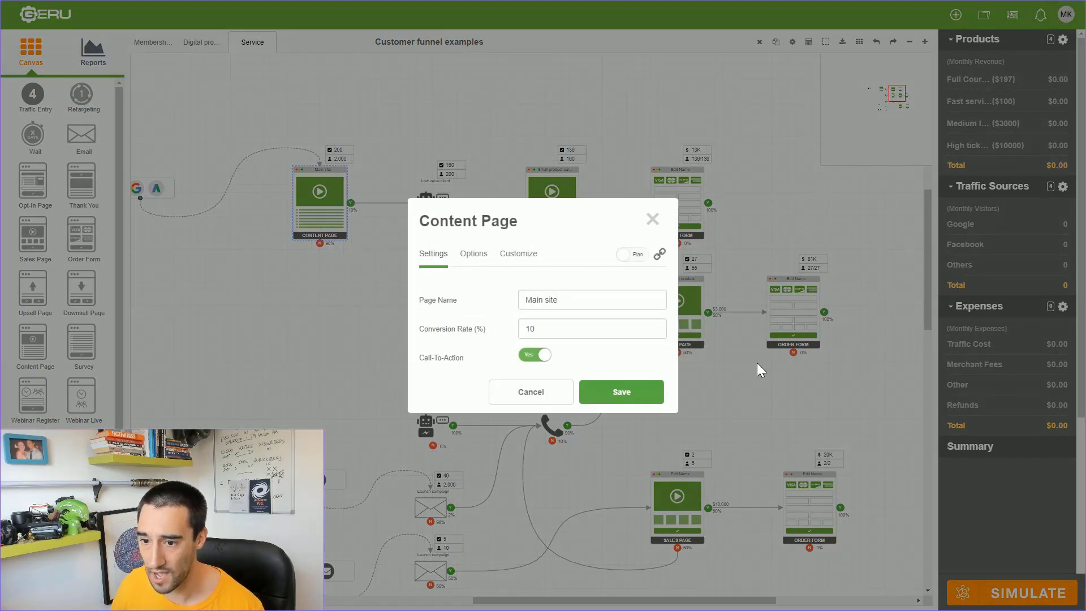
pyautogui.press('Escape')
pyautogui.scroll(-1, 727, 362)
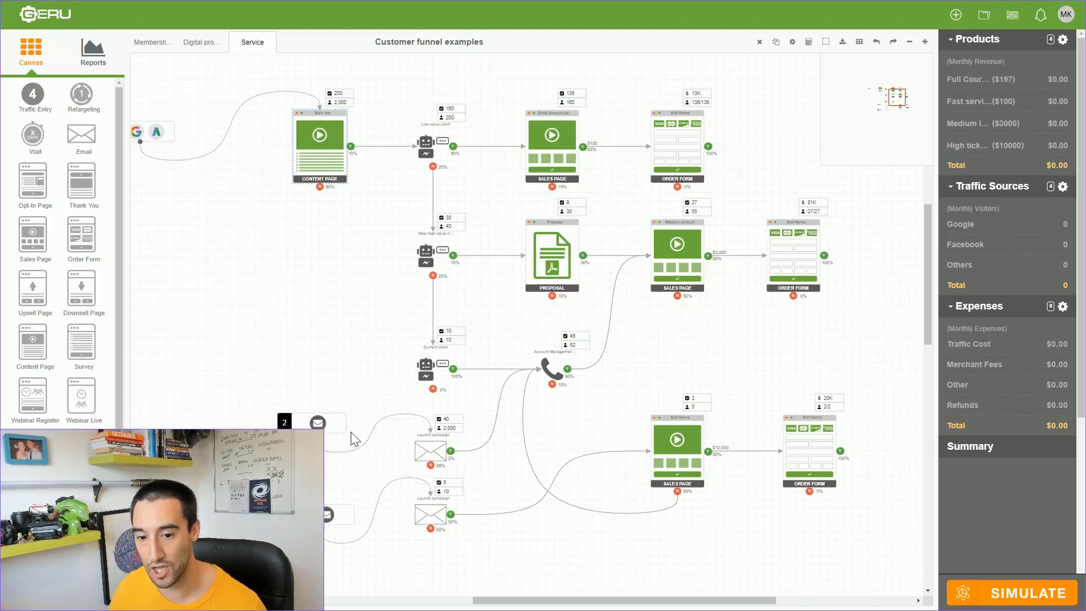
pyautogui.click(317, 422)
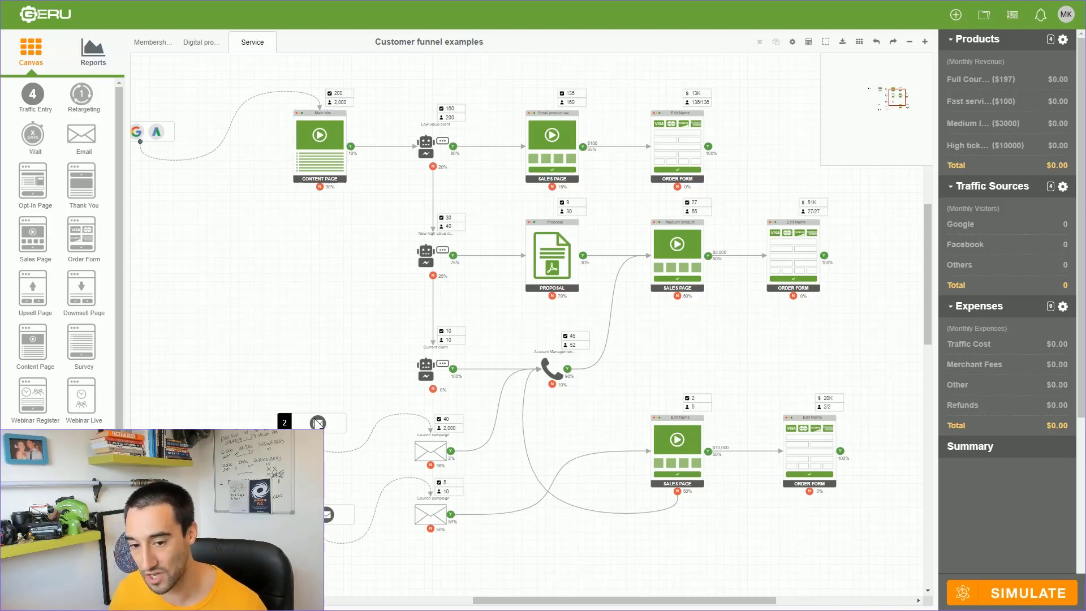